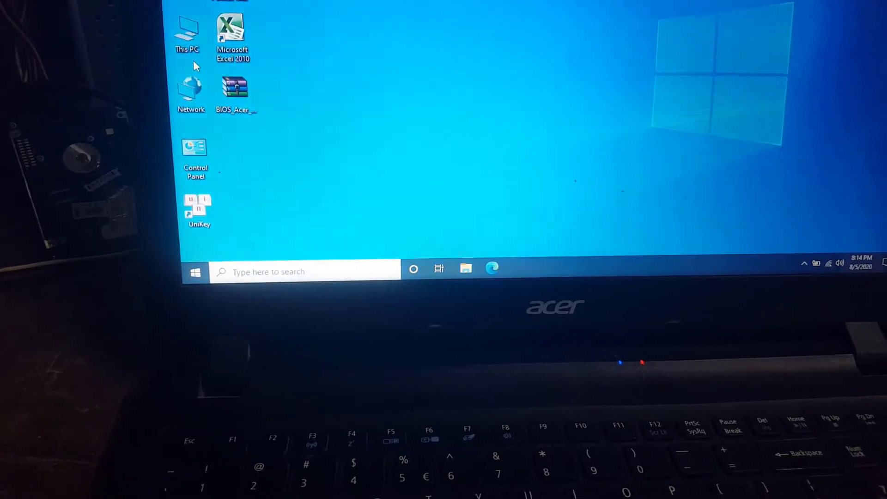
# View the computer's system properties from This PC and open System Information.
pyautogui.rightClick(184, 62)
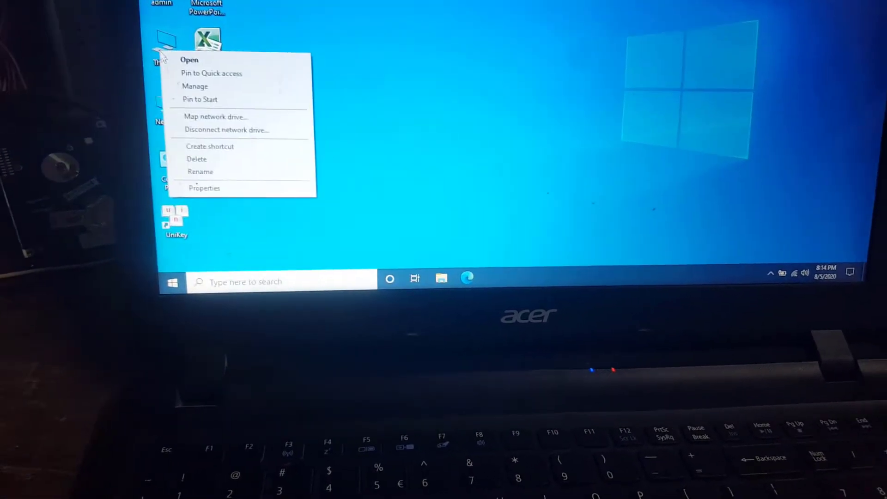
pyautogui.click(210, 192)
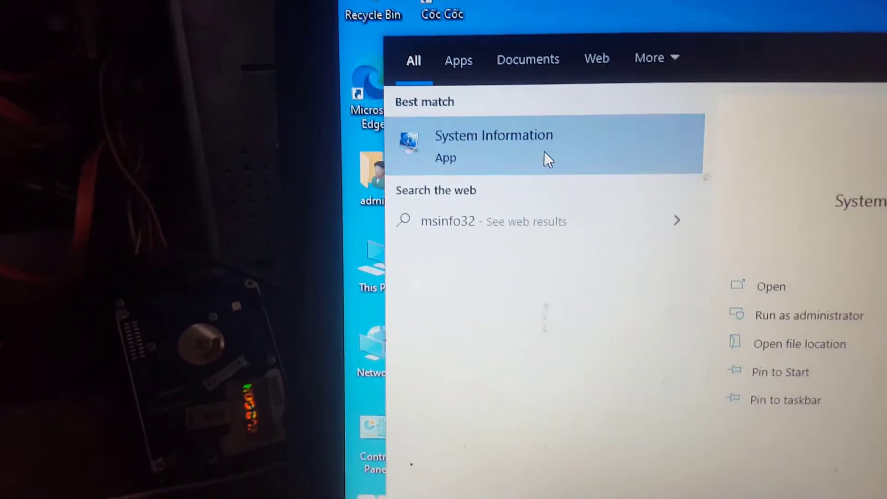
pyautogui.click(543, 150)
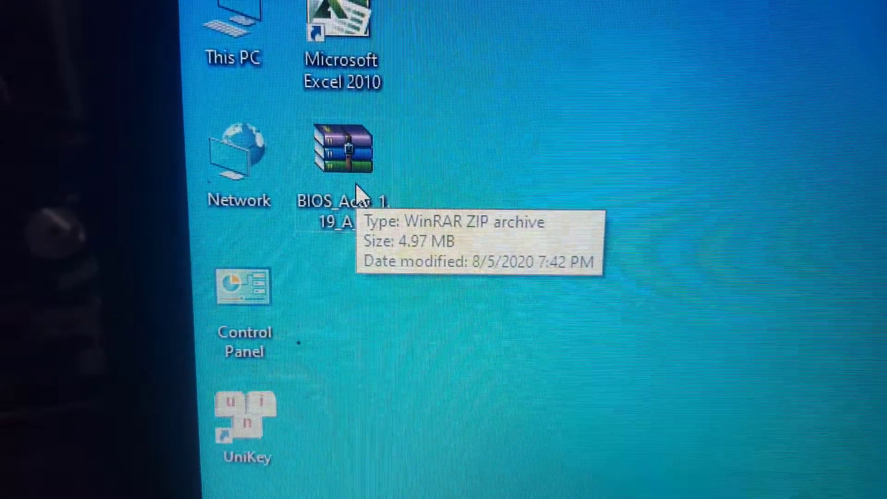
# Extract the BIOS zip into BIOS_Acer_1.19_A_A and read the README in its Windows subfolder.
pyautogui.rightClick(347, 201)
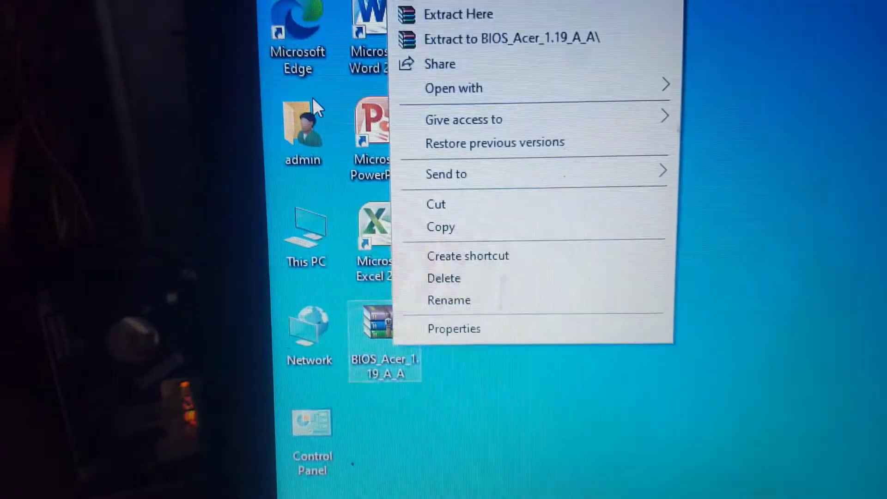
pyautogui.press('Escape')
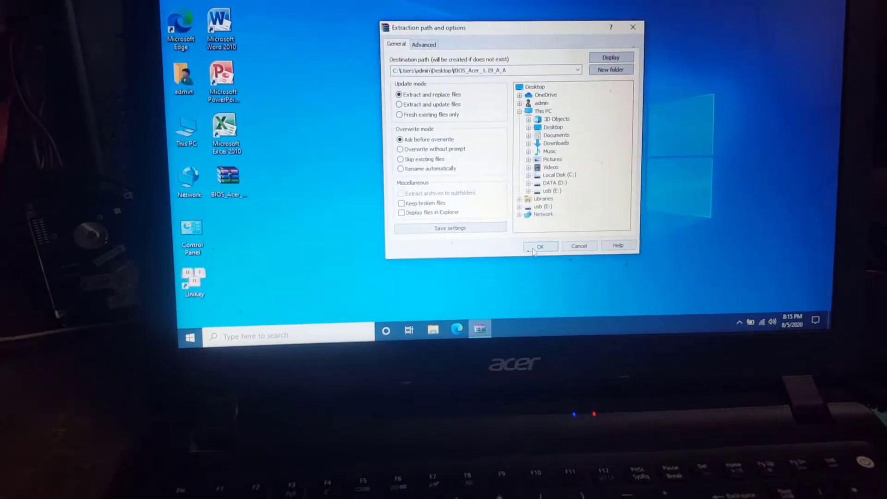
pyautogui.click(539, 246)
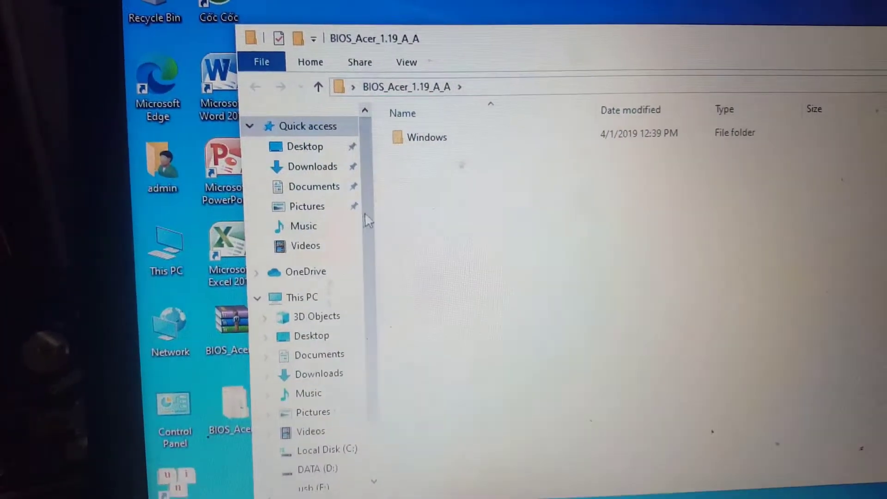
pyautogui.doubleClick(425, 137)
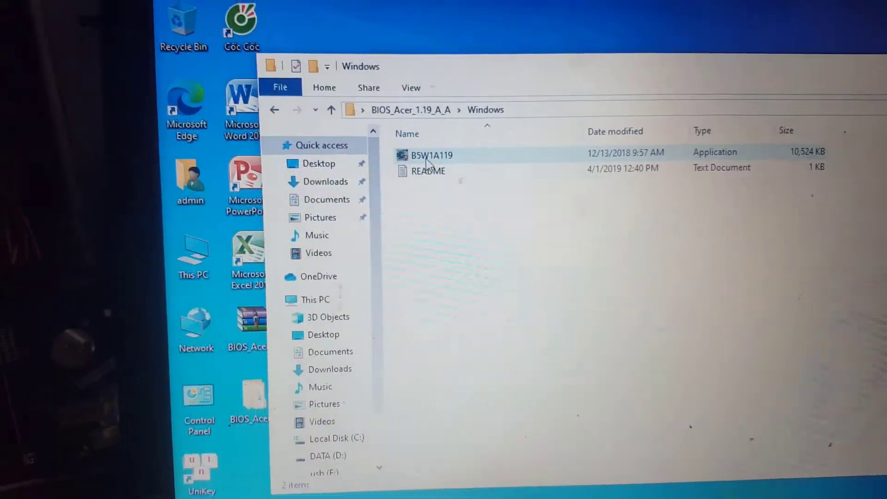
pyautogui.doubleClick(432, 173)
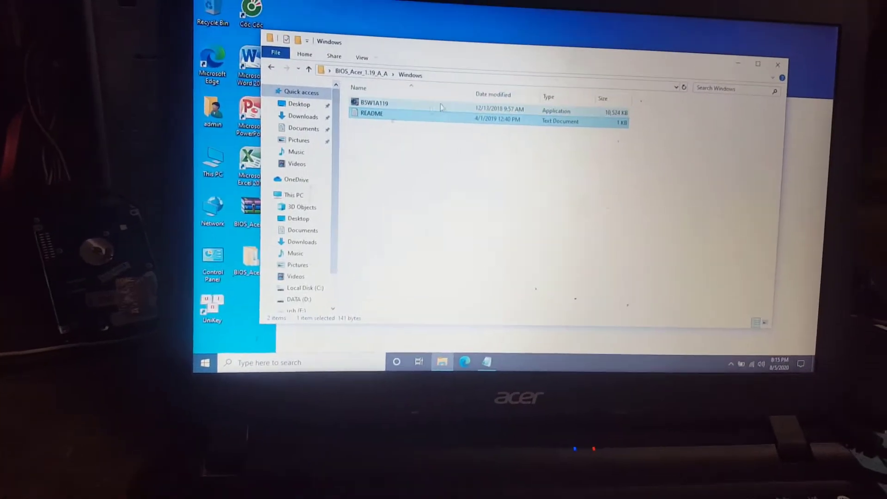
# Run B5W1A119 as administrator and approve UAC, bringing up the V1.11 to V1.19 update warning.
pyautogui.click(367, 106)
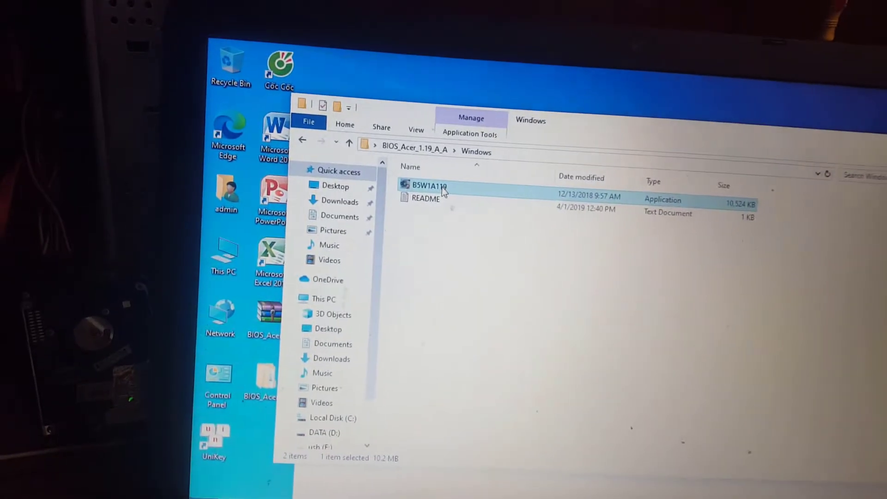
pyautogui.rightClick(444, 179)
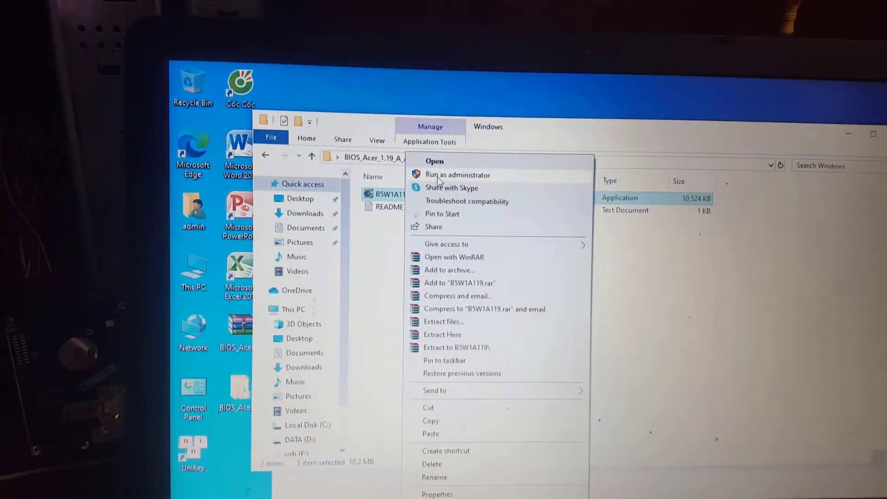
pyautogui.click(439, 195)
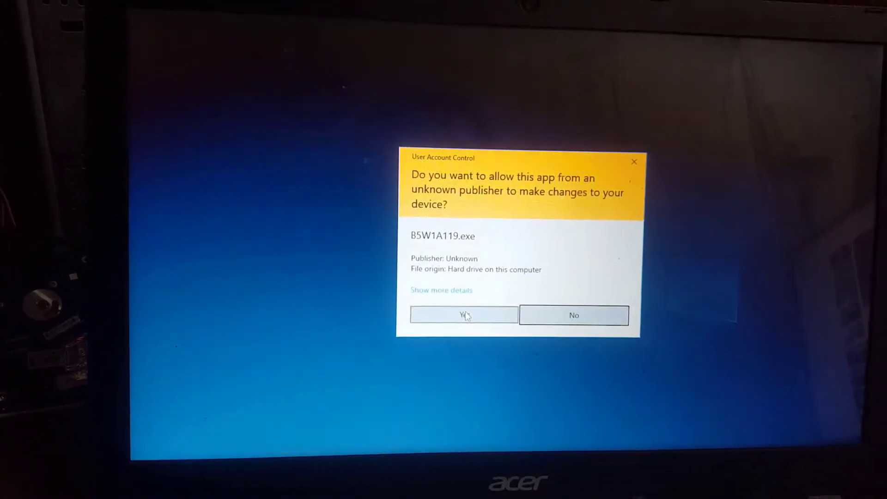
pyautogui.click(452, 288)
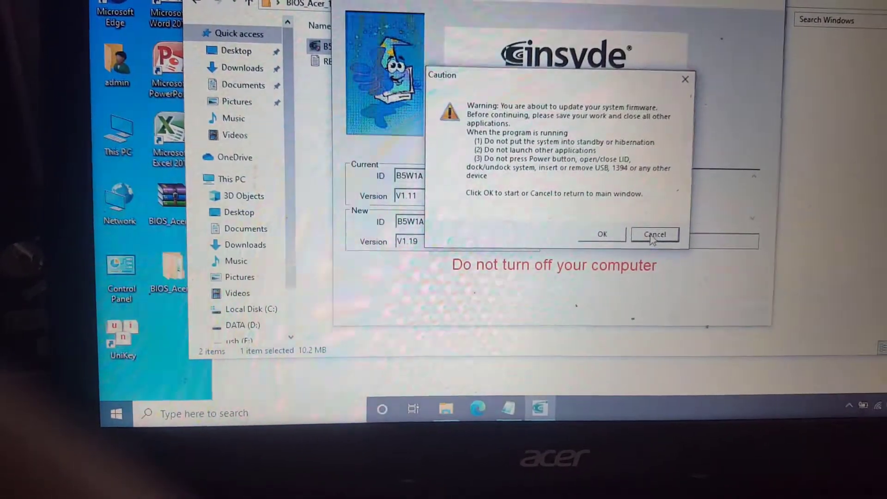
# Cancel the warning, then relaunch B5W1A119 as administrator and approve the UAC prompt.
pyautogui.click(653, 236)
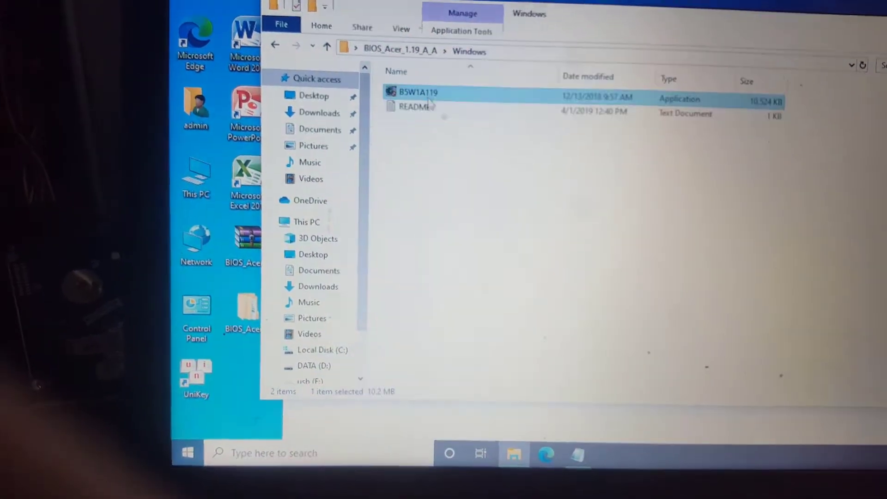
pyautogui.rightClick(423, 92)
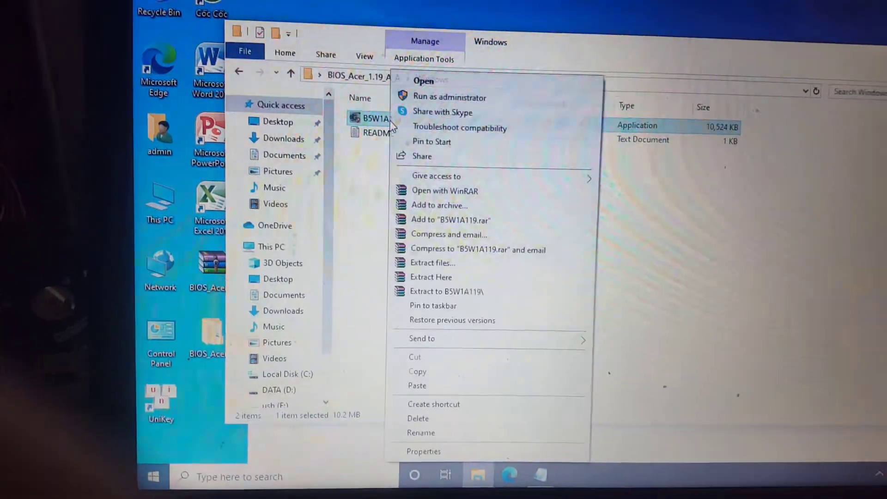
pyautogui.click(448, 97)
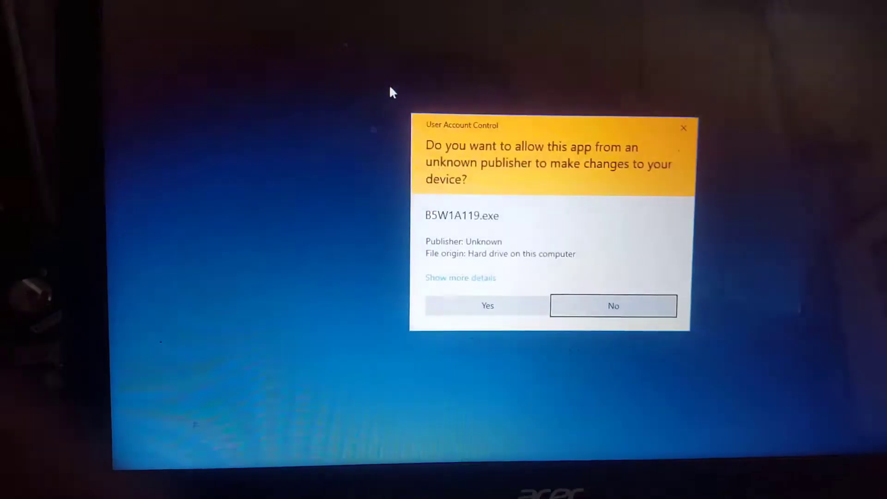
pyautogui.click(478, 292)
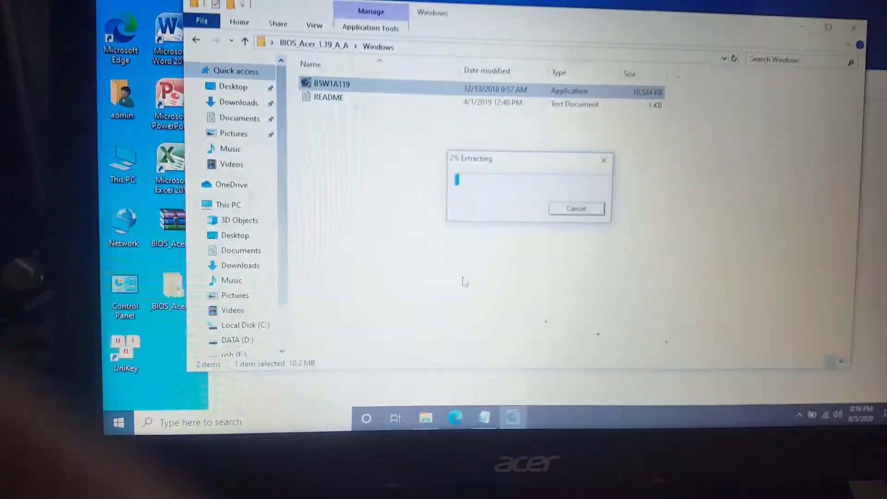